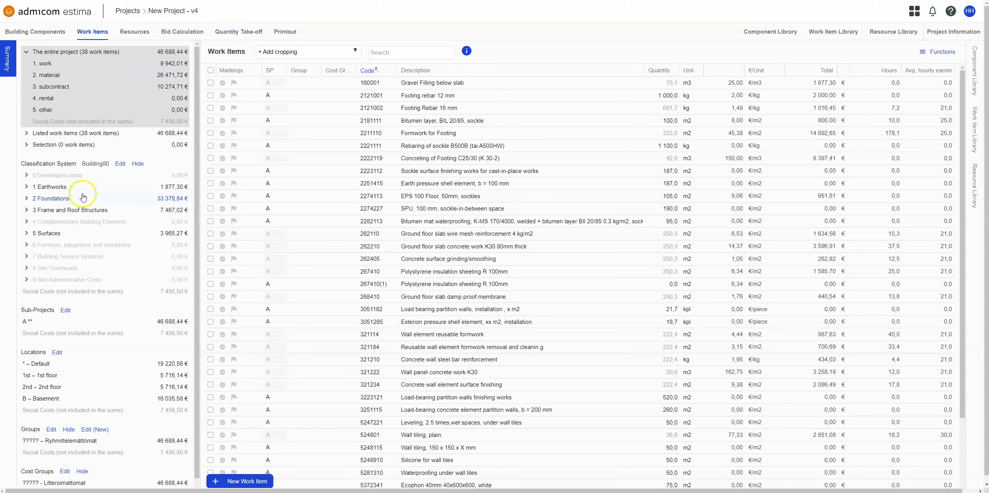
# Step: Filter the work items to 22 Foundation walls, beams and pillars, view the listed items' cost breakdown, and clear the filter
pyautogui.click(26, 198)
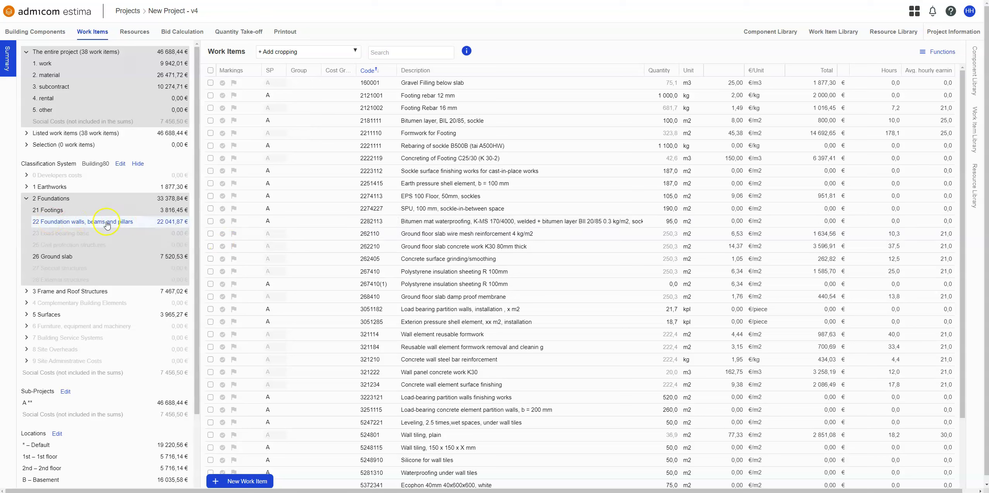
pyautogui.click(54, 223)
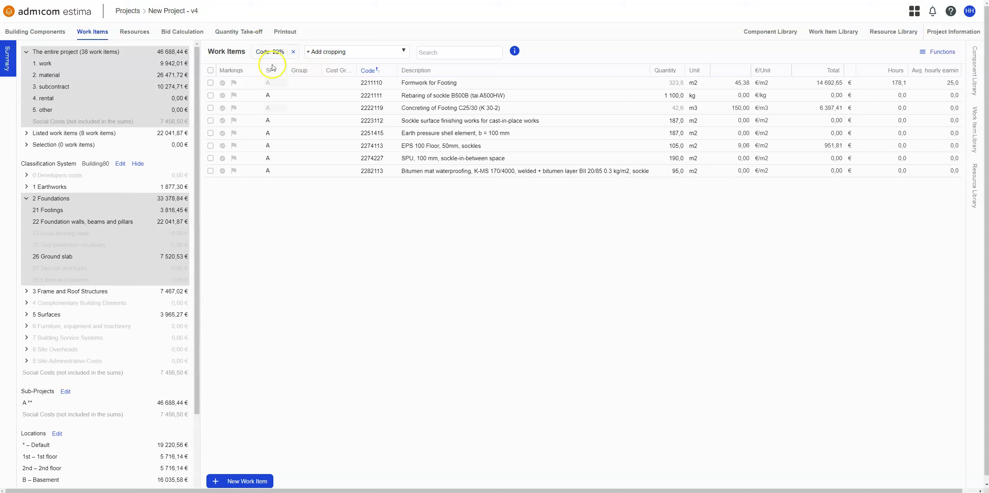
pyautogui.click(26, 133)
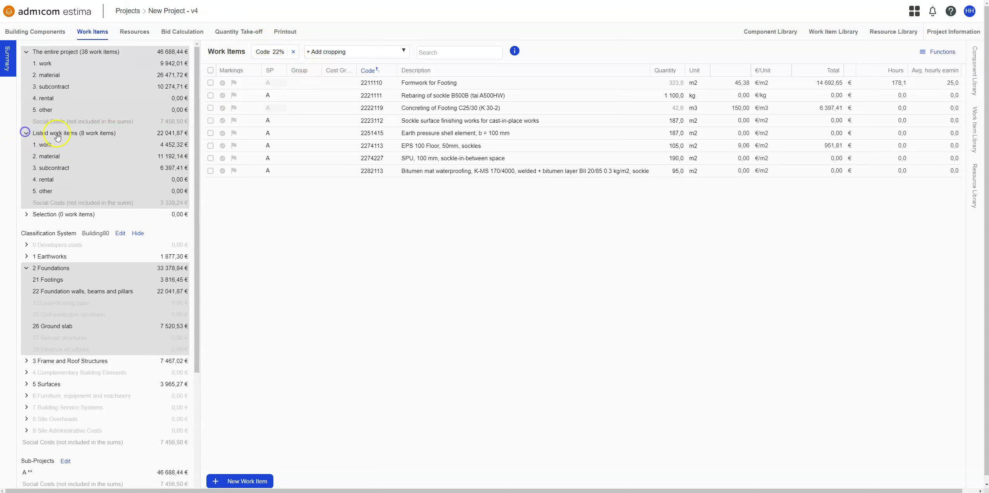
pyautogui.click(27, 134)
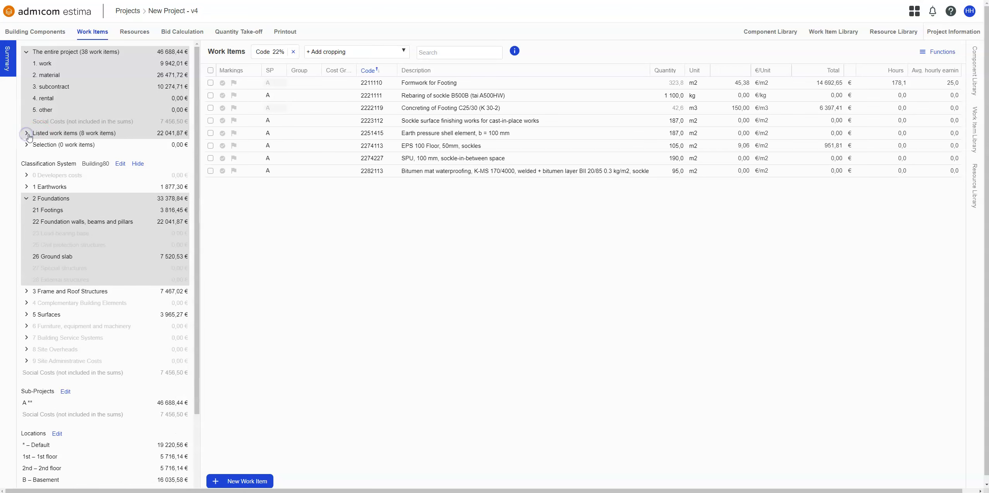
pyautogui.click(293, 53)
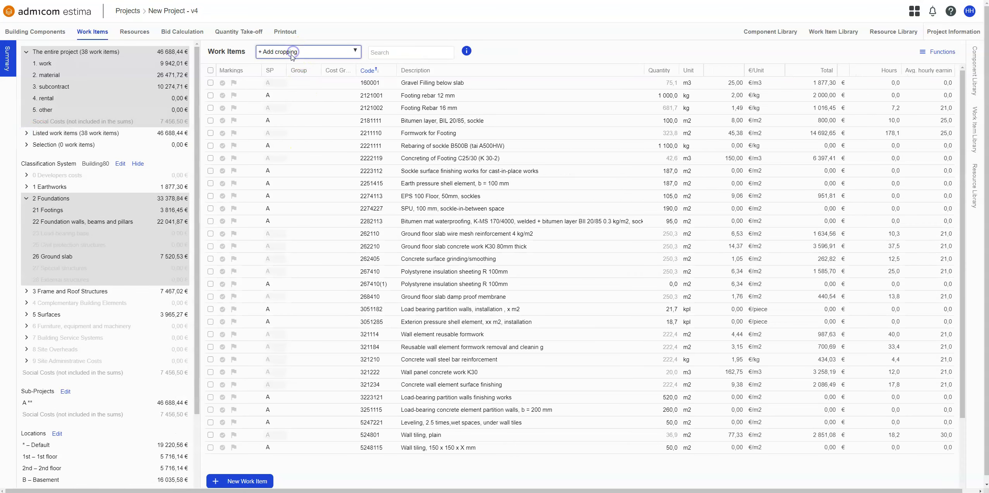
# Step: Filter the work items to classes 21 Footings, 22 Foundation walls and 26 Ground slab together, and clear the filter
pyautogui.click(115, 213)
pyautogui.click(118, 226)
pyautogui.click(105, 255)
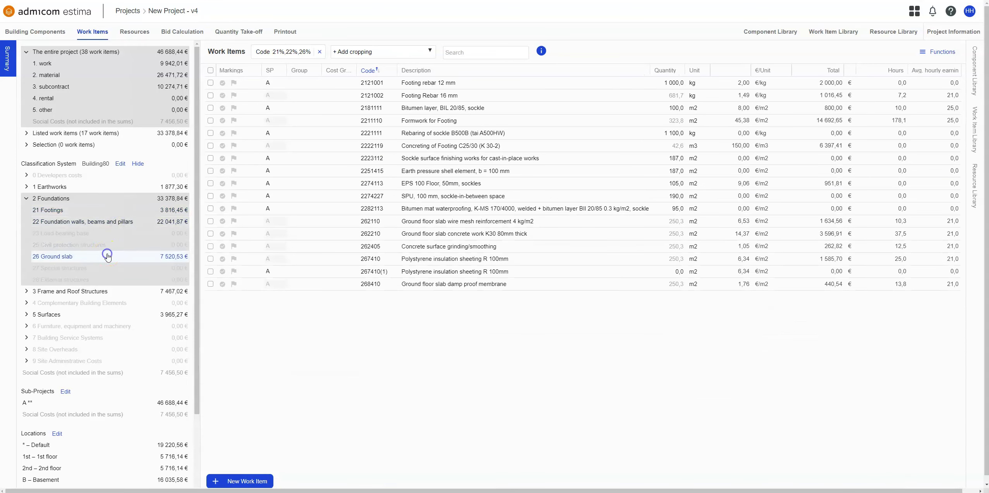
pyautogui.click(321, 53)
pyautogui.click(26, 198)
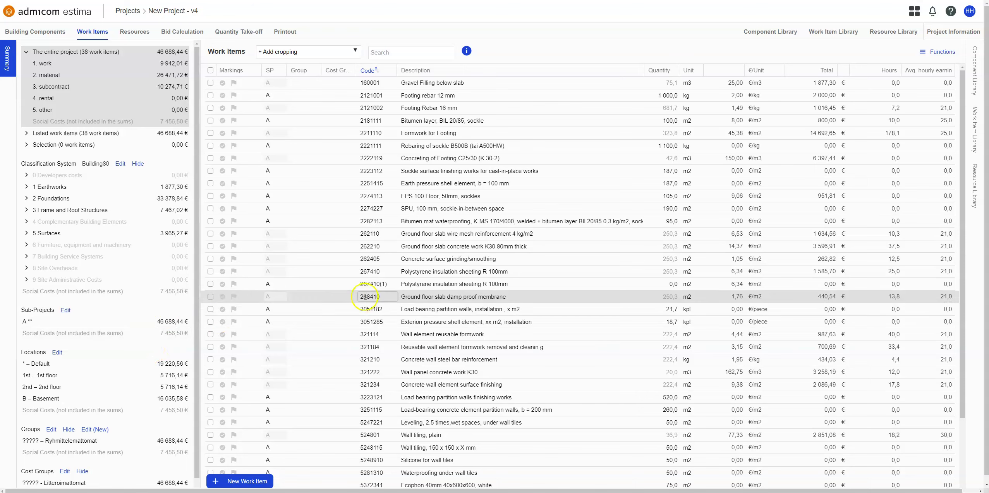
# Step: Sort the work items by quantity and by total, trying both ascending and descending order for each
pyautogui.click(665, 75)
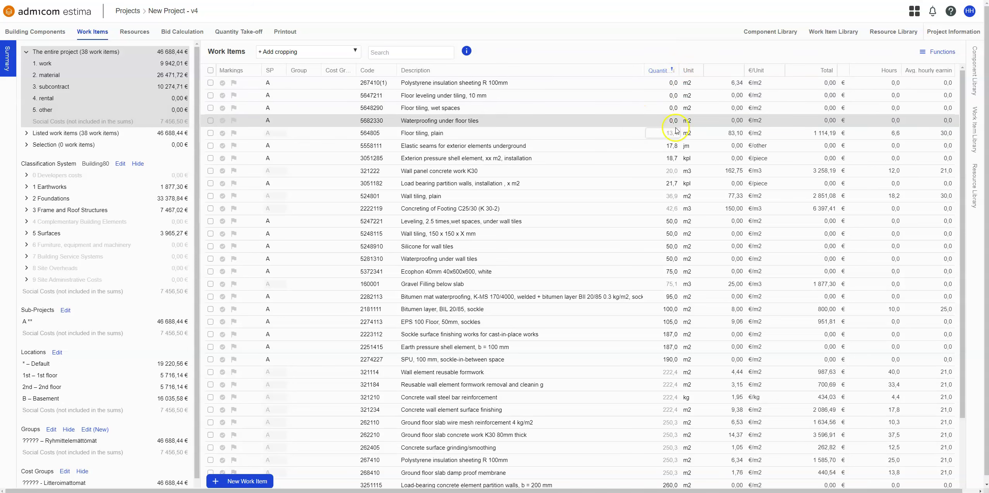
pyautogui.click(652, 72)
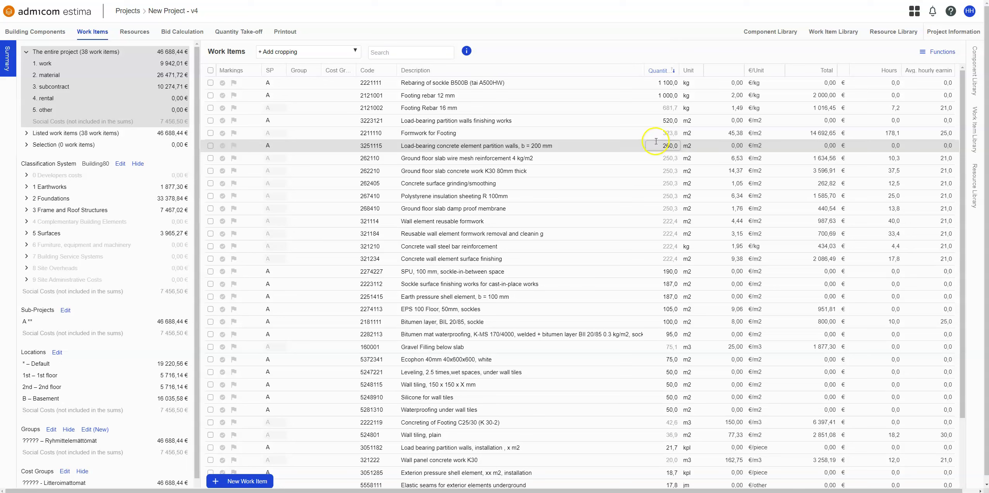
pyautogui.click(822, 71)
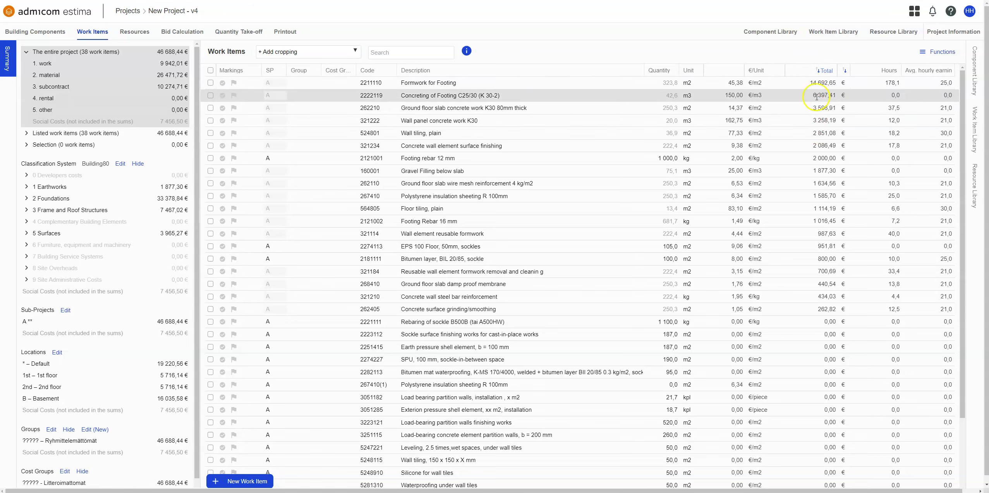
pyautogui.click(821, 70)
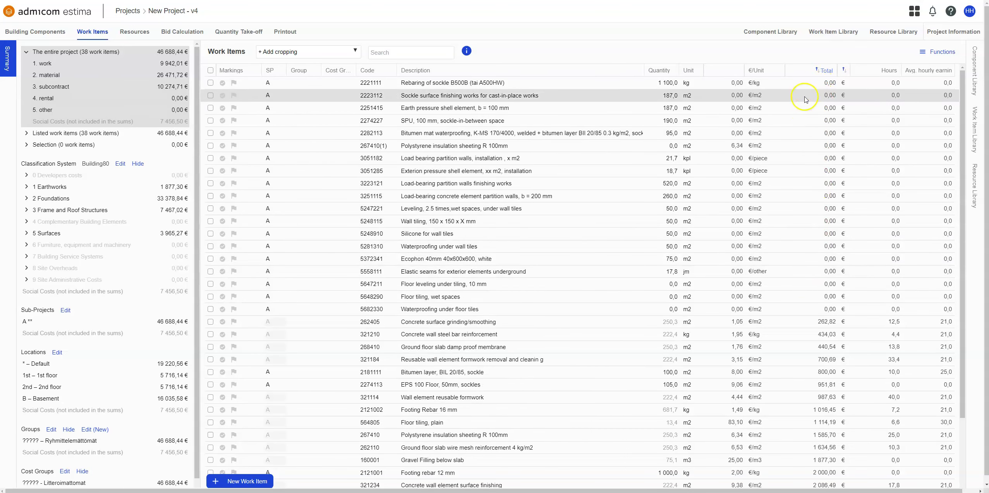
# Step: Sort the work items by code in ascending order
pyautogui.click(378, 72)
pyautogui.click(378, 72)
pyautogui.click(379, 83)
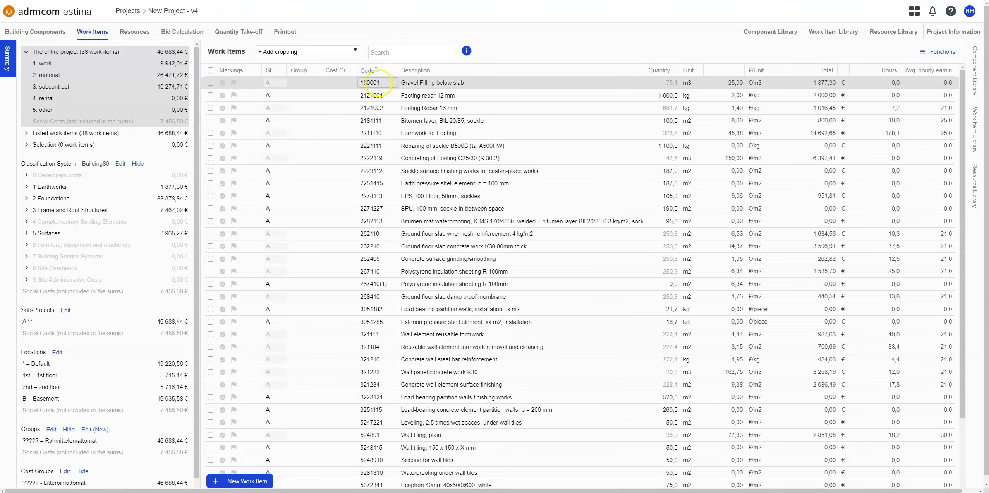
pyautogui.click(379, 198)
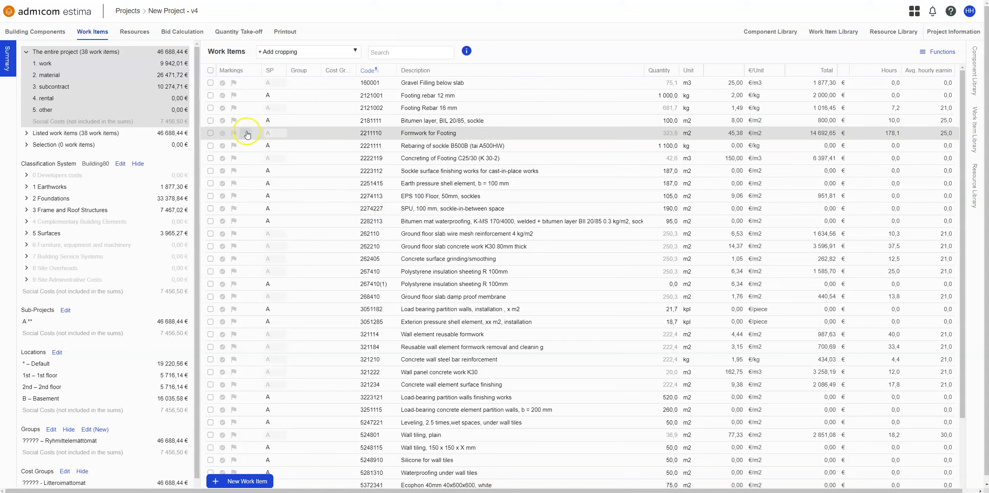
# Step: Flag the work items Bitumen layer 2181111 and Earth pressure shell element 2251415, and check-mark EPS 100 Floor 2274113
pyautogui.click(234, 121)
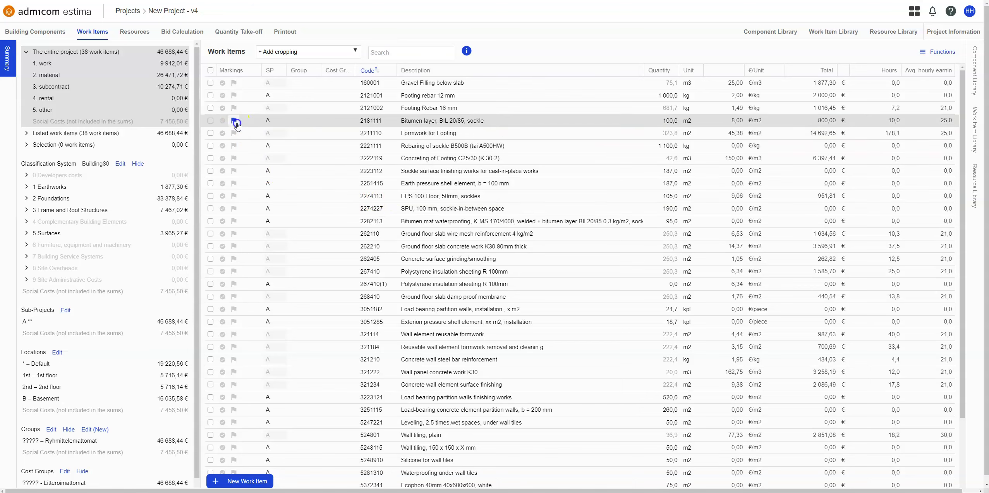
pyautogui.click(234, 183)
pyautogui.click(222, 196)
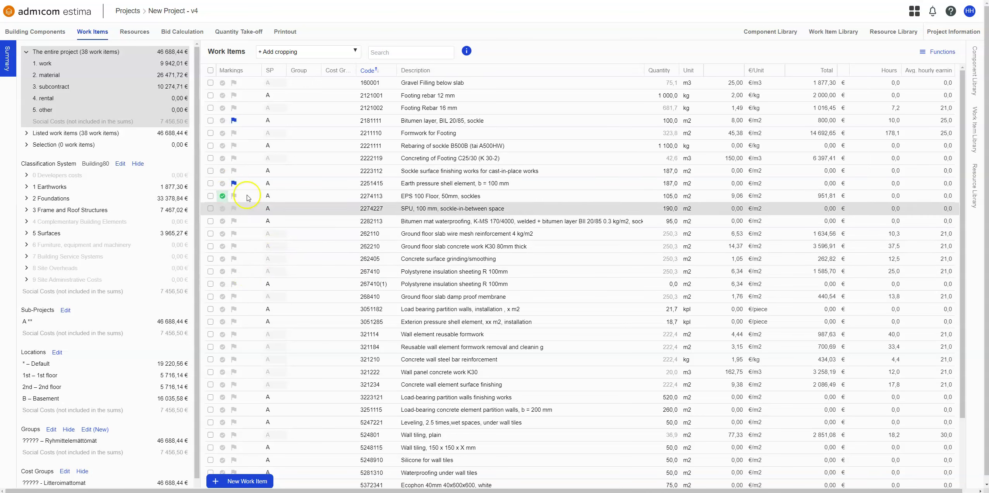
pyautogui.click(272, 184)
pyautogui.click(304, 184)
# Step: Flag the other work items from Gravel Filling below slab (160001) through Sockle surface finishing works (2223112)
pyautogui.click(234, 133)
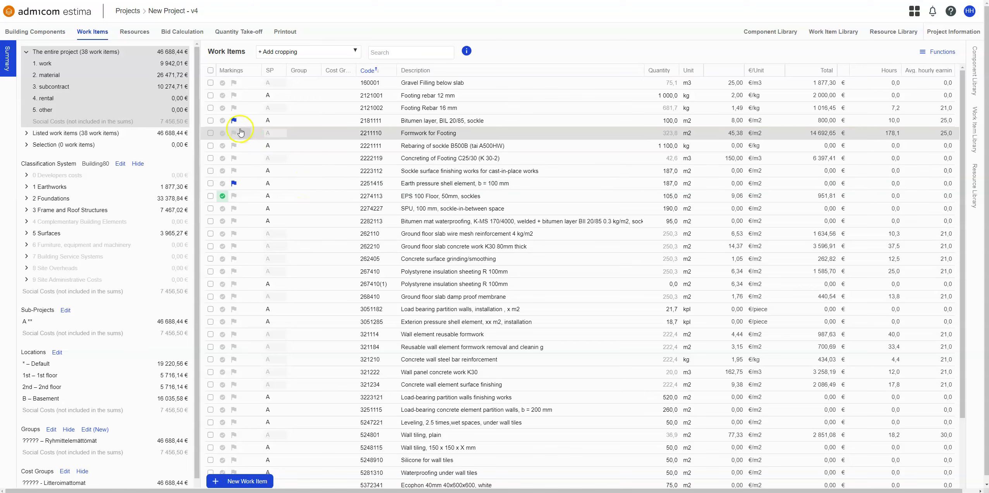
pyautogui.click(233, 146)
pyautogui.click(235, 159)
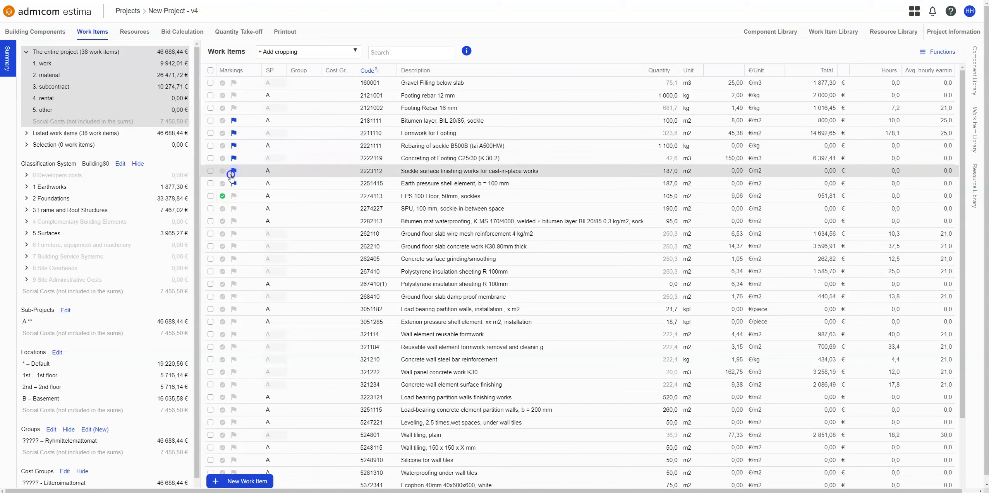
pyautogui.click(234, 108)
pyautogui.click(234, 95)
pyautogui.click(234, 82)
pyautogui.click(294, 282)
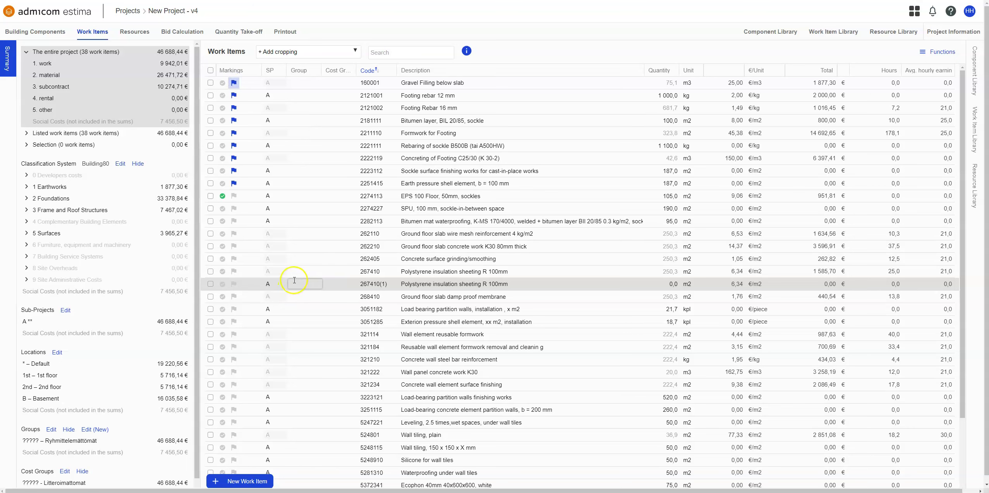
# Step: Filter the work items to those that have a flag, and clear the filter
pyautogui.click(332, 54)
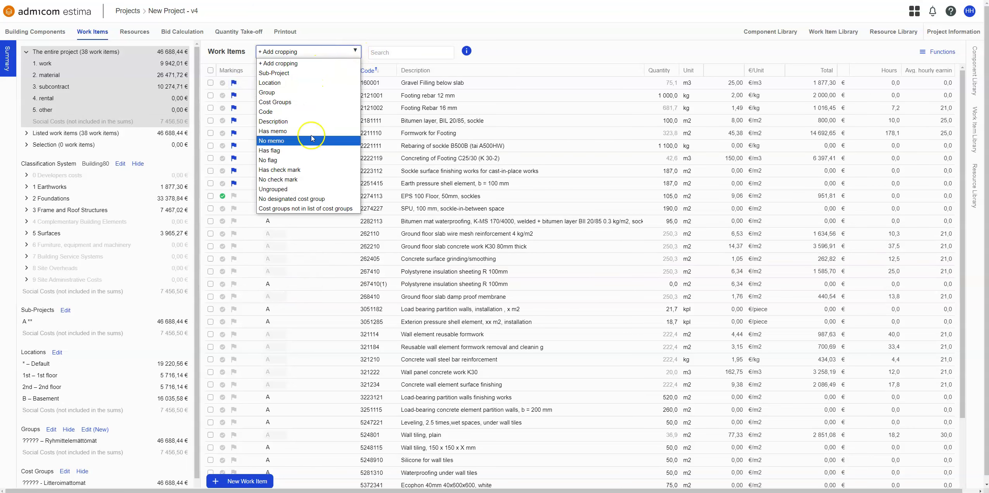
pyautogui.click(297, 153)
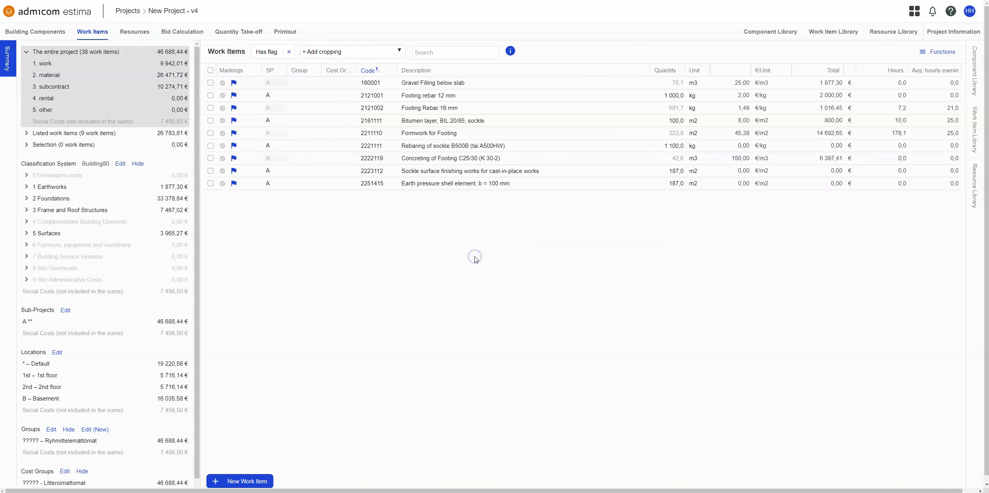
pyautogui.click(289, 52)
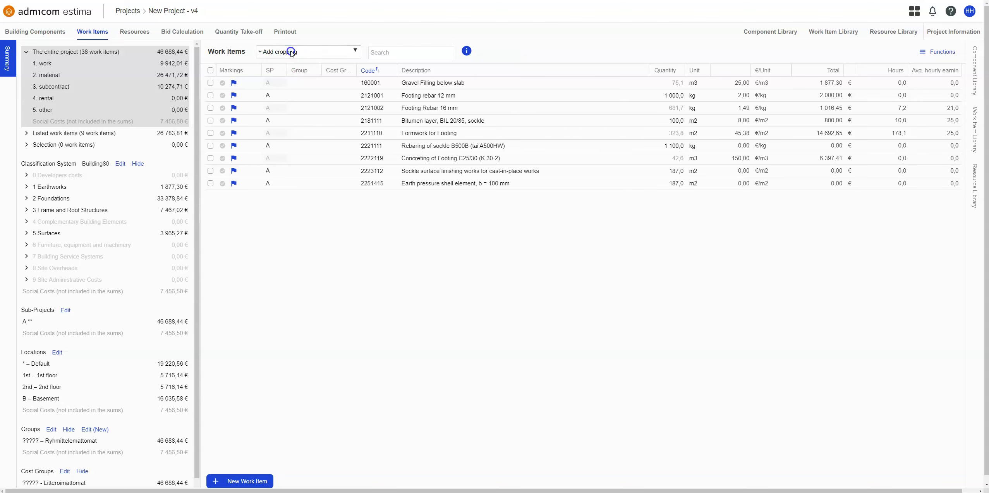
pyautogui.click(436, 53)
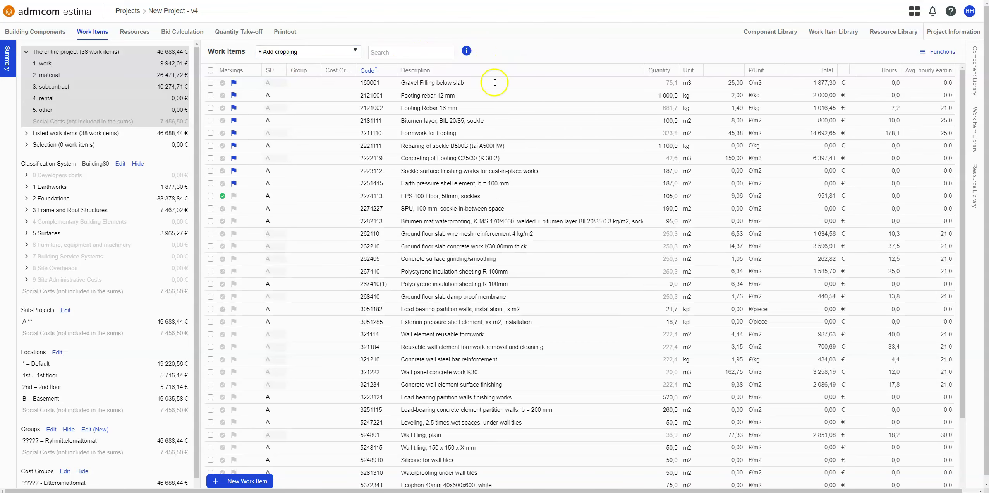
# Step: Group the work items by location
pyautogui.click(952, 54)
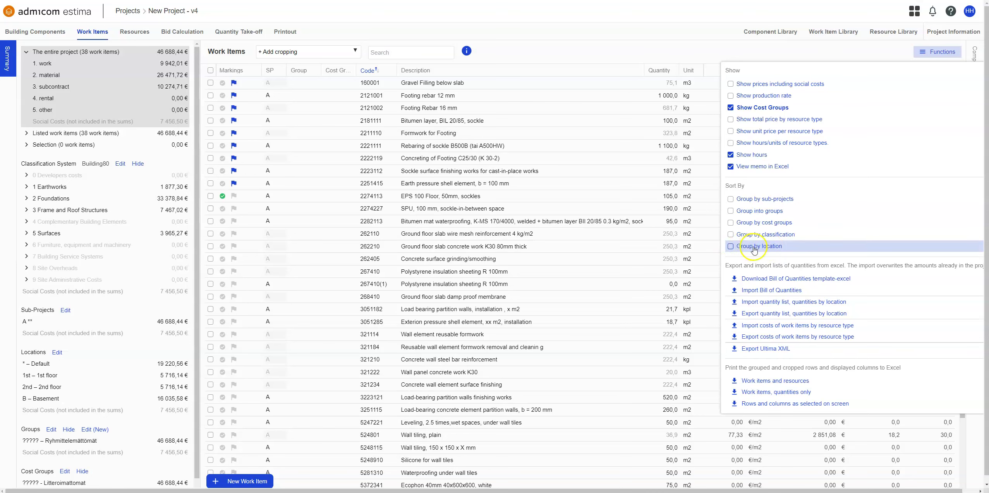
pyautogui.click(768, 249)
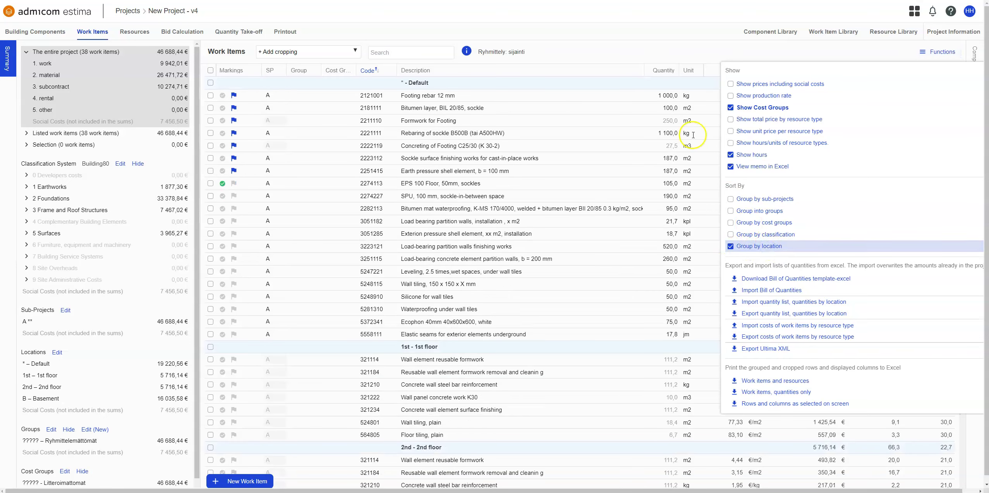
pyautogui.click(646, 49)
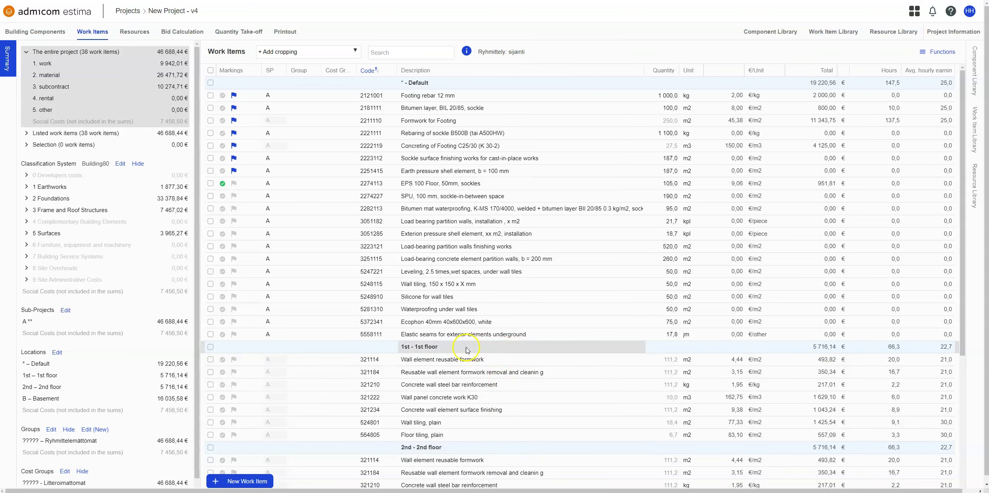
# Step: Examine the work items and subtotals under the Default, 1st floor, 2nd floor and Basement location groups
pyautogui.click(421, 434)
pyautogui.click(672, 435)
pyautogui.scroll(-3, 663, 418)
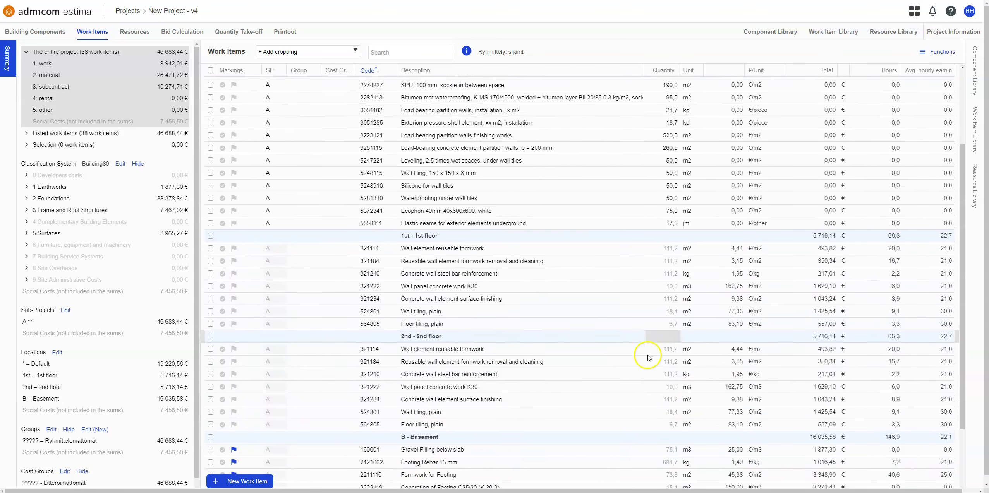
pyautogui.scroll(-1, 657, 398)
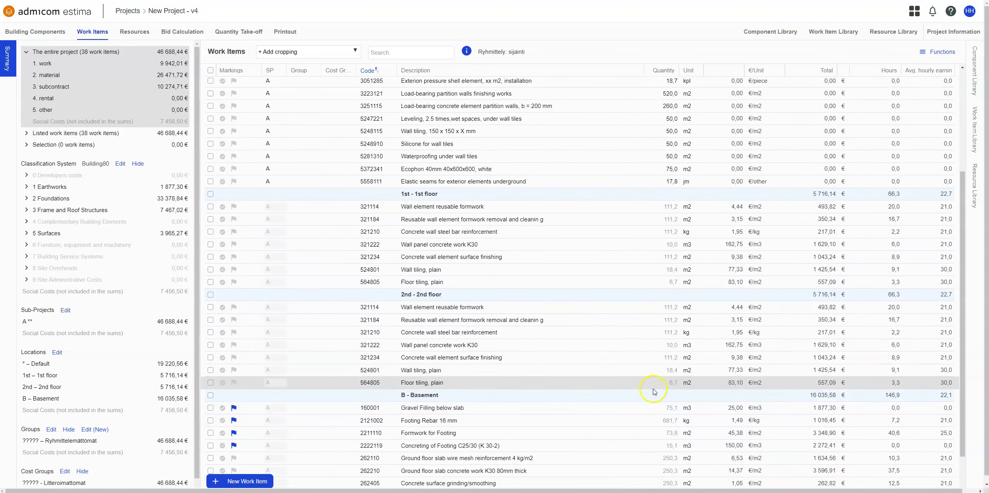
pyautogui.scroll(4, 642, 387)
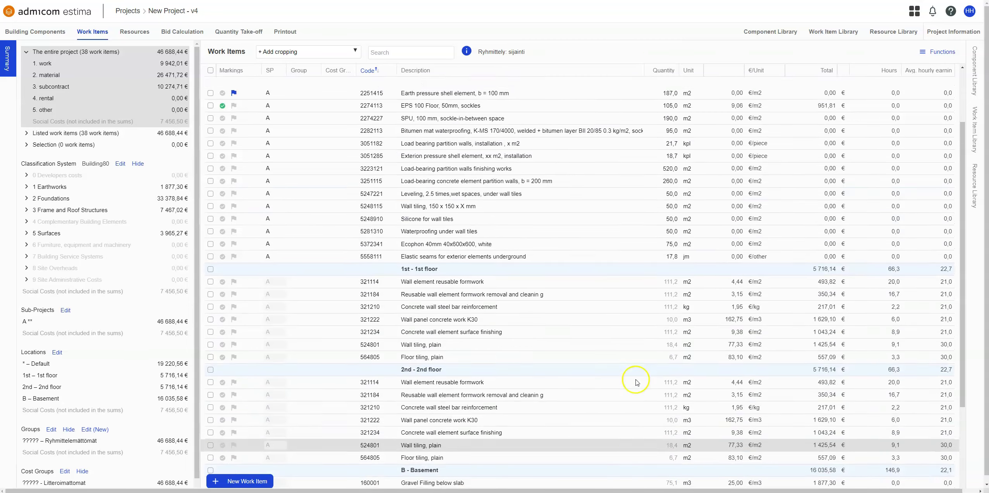
pyautogui.click(461, 95)
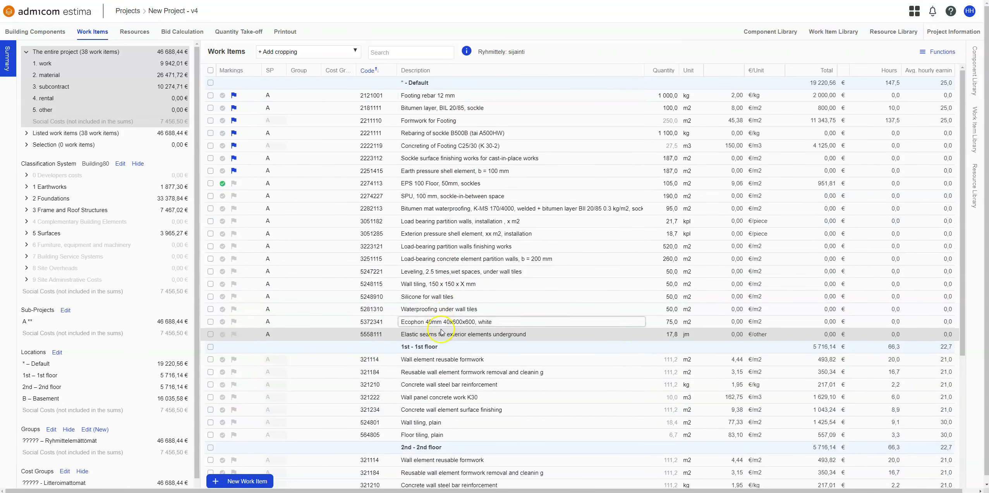
pyautogui.click(437, 89)
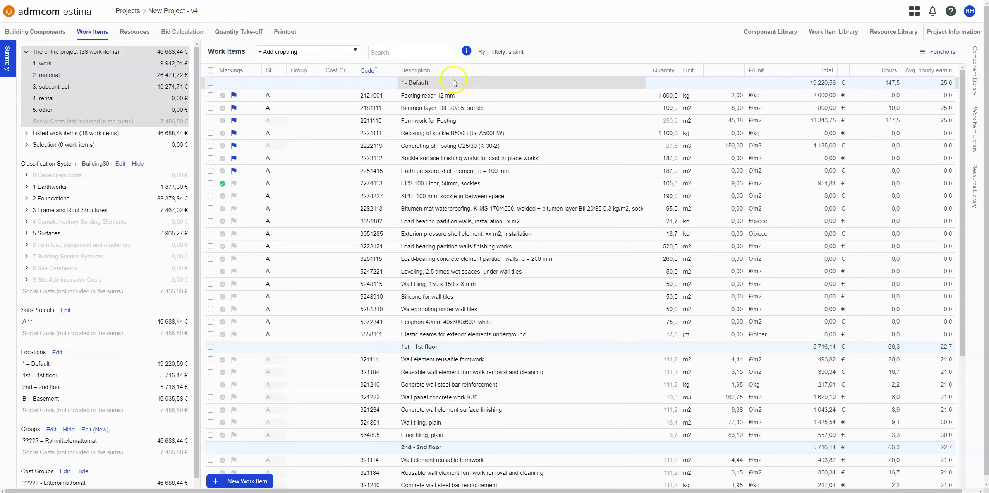
# Step: Show the total price by resource type for the work items and hide the project summary
pyautogui.click(928, 54)
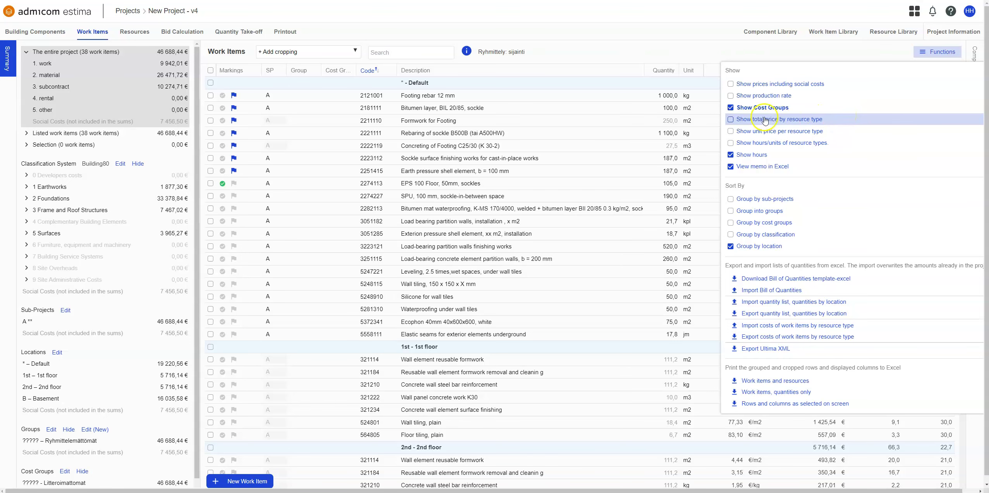
pyautogui.click(730, 120)
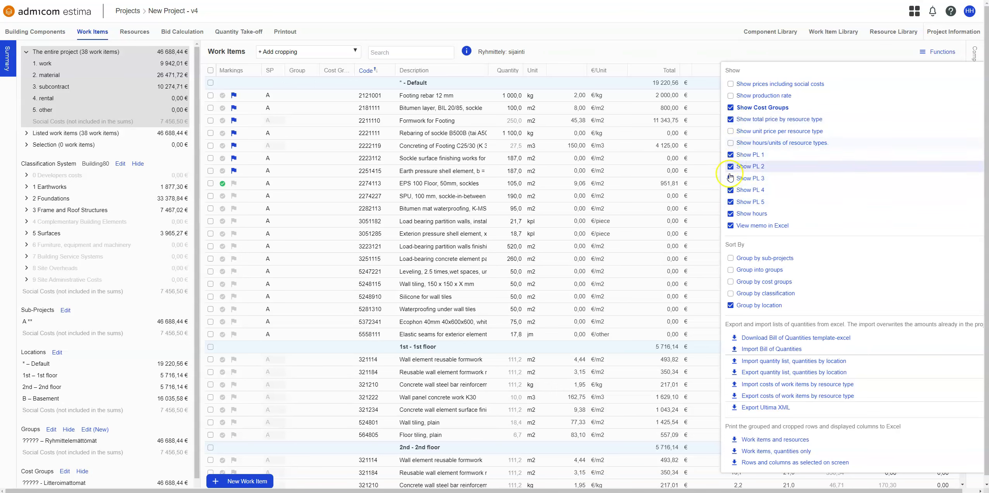
pyautogui.click(704, 62)
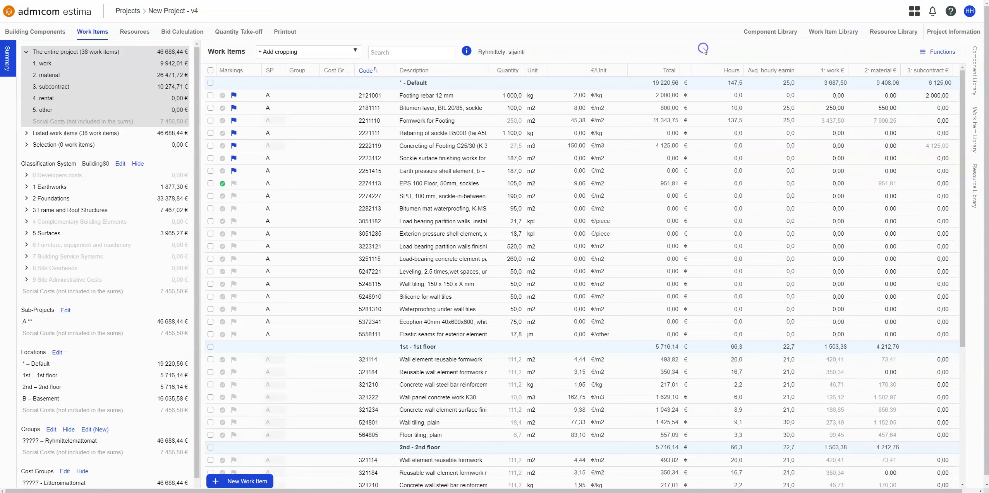
pyautogui.click(7, 58)
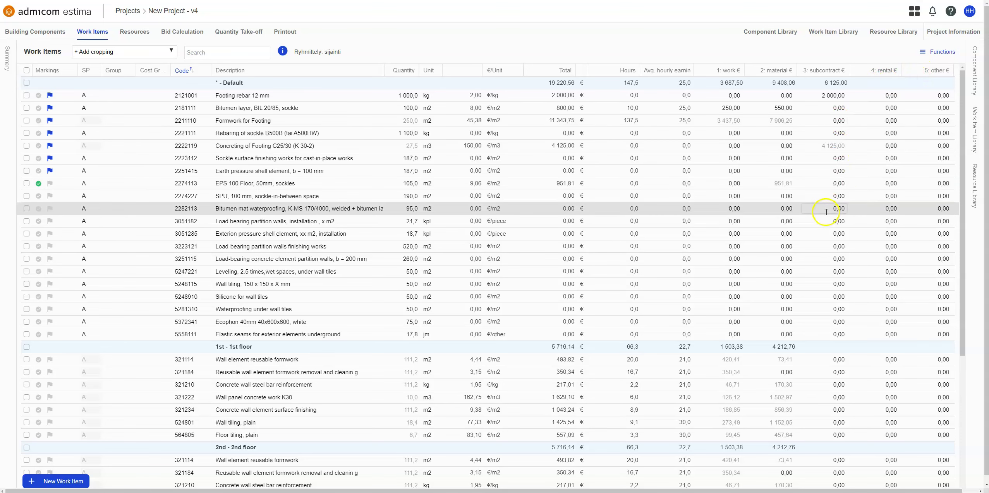
# Step: Set the bitumen mat waterproofing item's work cost to 5 € and its material cost to 15 €
pyautogui.click(729, 208)
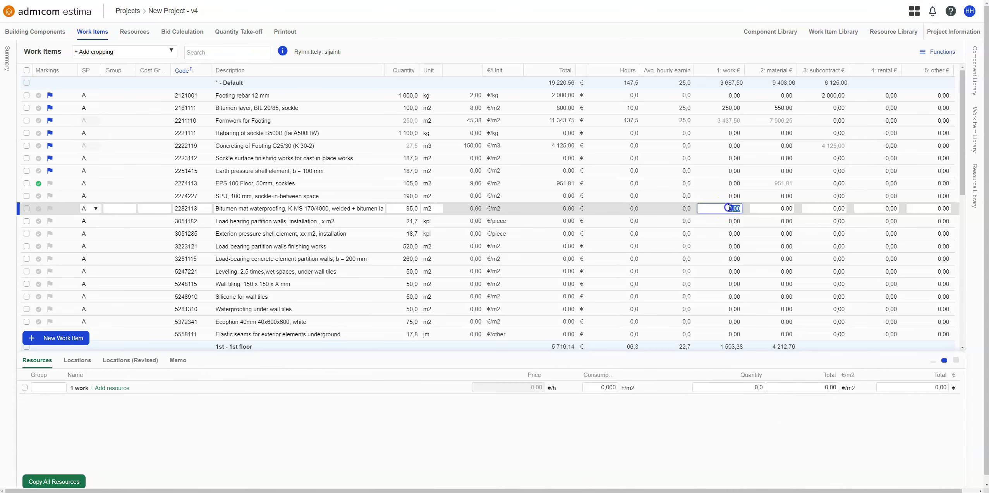
pyautogui.write('5')
pyautogui.click(774, 211)
pyautogui.write('1')
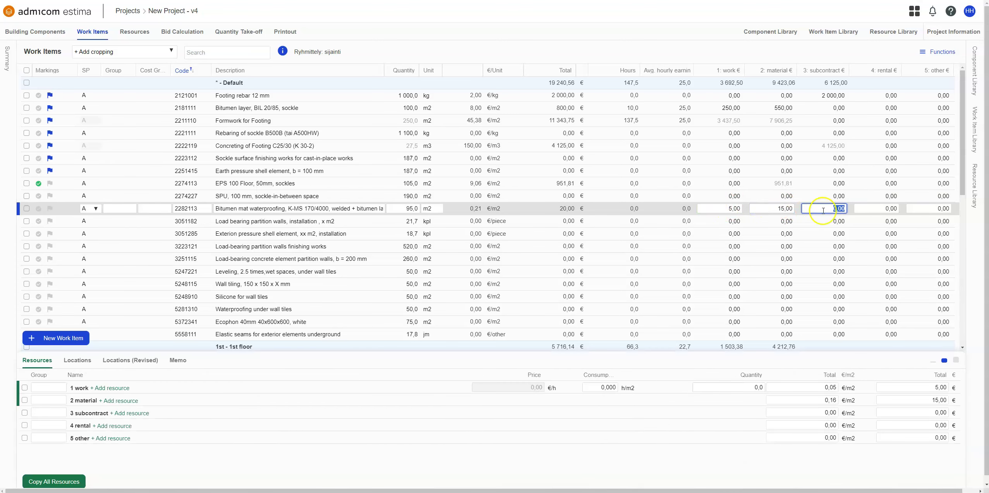
# Step: Set both the work cost and the material cost of the load bearing partition walls installation item to 5 €
pyautogui.click(724, 221)
pyautogui.doubleClick(714, 222)
pyautogui.press('Tab')
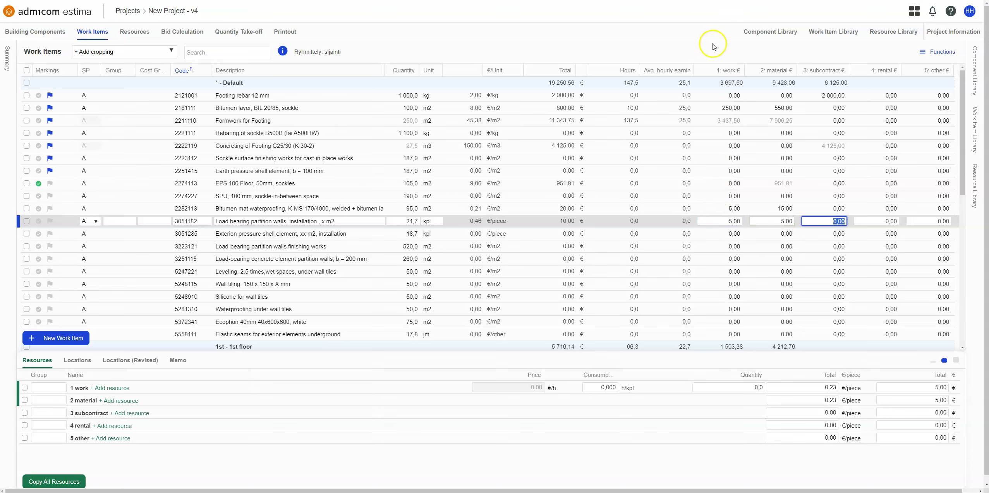
# Step: Hide the total price by resource type and the cost groups from the work item list
pyautogui.click(921, 56)
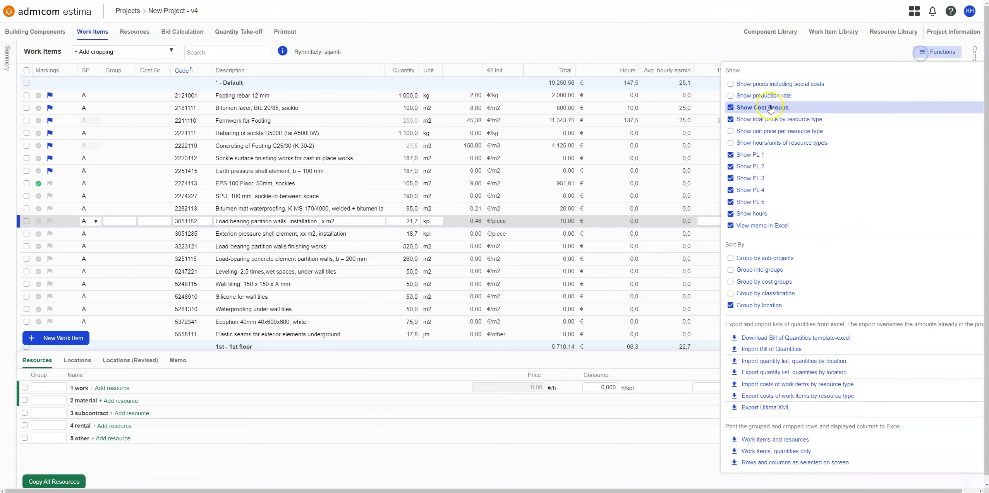
pyautogui.click(745, 120)
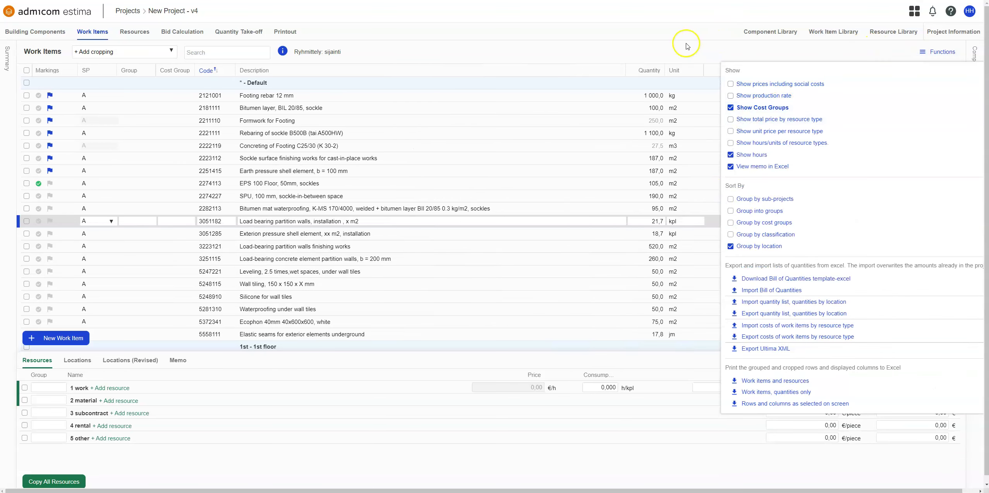
pyautogui.click(744, 107)
pyautogui.click(596, 49)
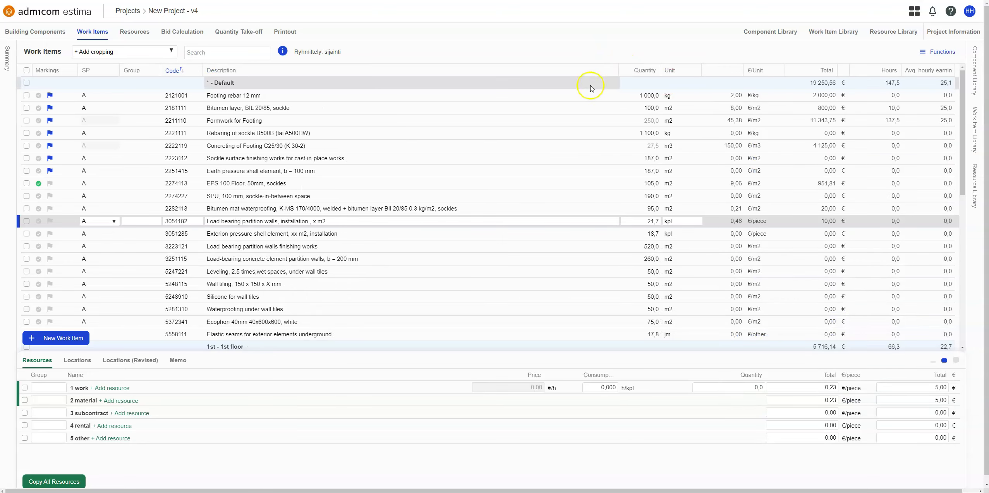
pyautogui.scroll(-1, 541, 243)
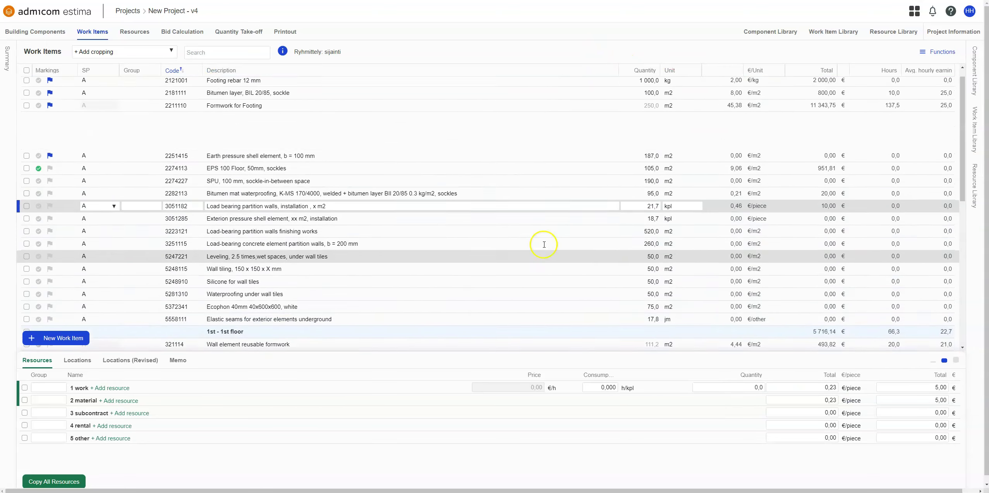
pyautogui.scroll(1, 544, 244)
# Step: Export the rows and columns as selected on screen and open the downloaded suoriteluettelo-2024-09-26.xlsx in Excel
pyautogui.click(937, 52)
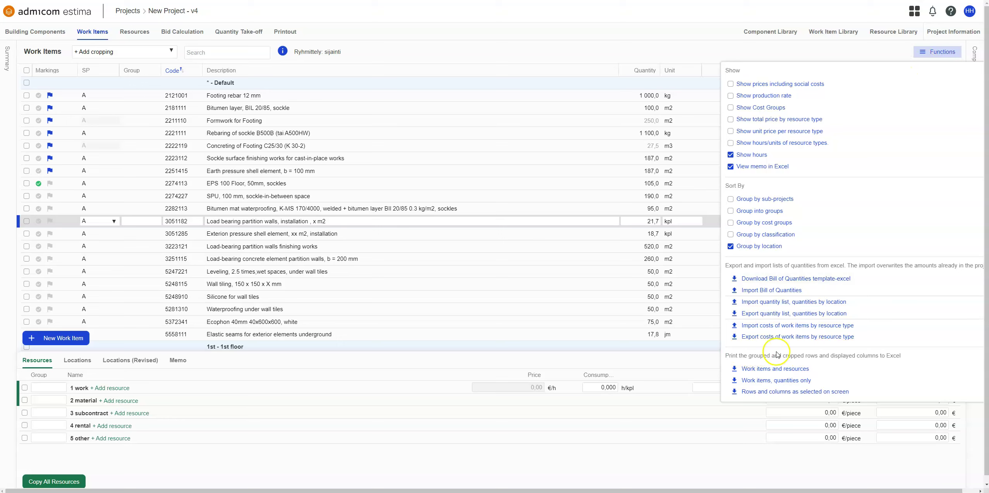
pyautogui.click(816, 398)
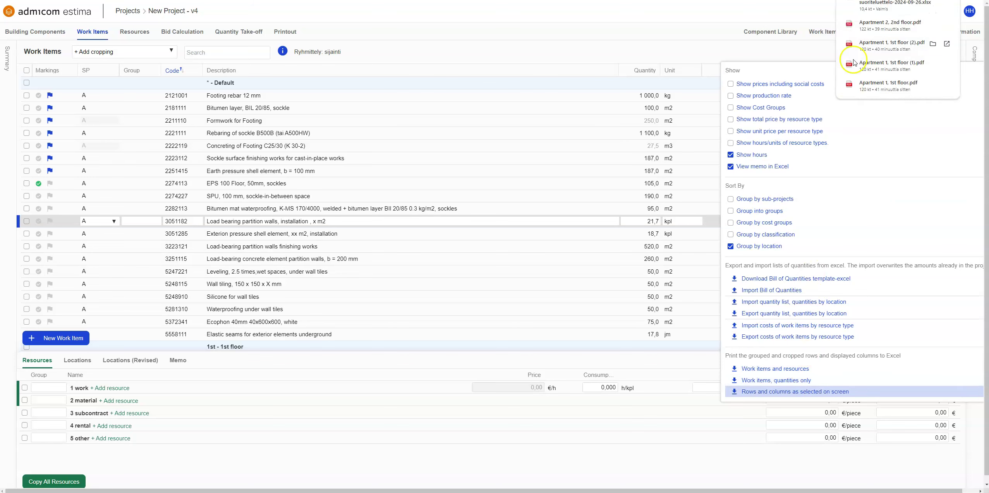
pyautogui.click(895, 3)
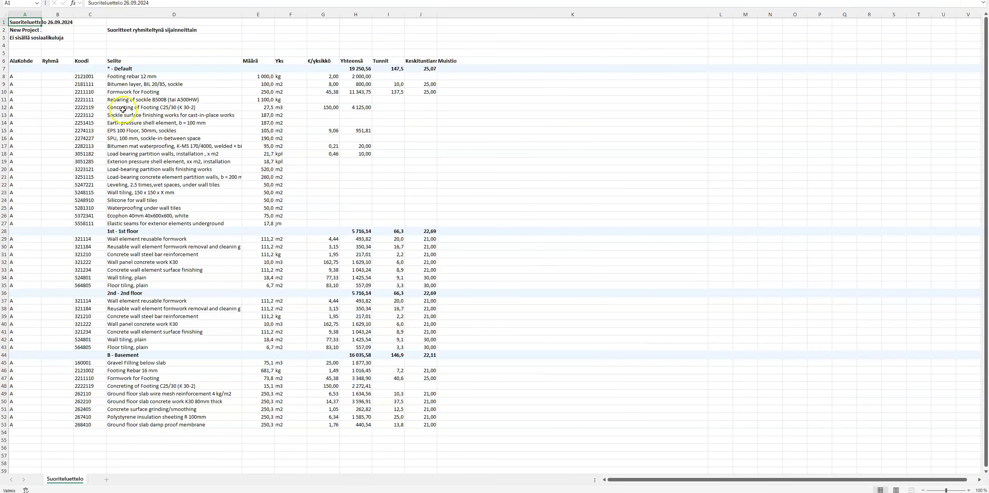
# Step: Examine the Default subtotal row, the 1st floor group and the header rows in the exported sheet
pyautogui.moveTo(105, 69); pyautogui.dragTo(479, 73)
pyautogui.moveTo(81, 231); pyautogui.dragTo(408, 289)
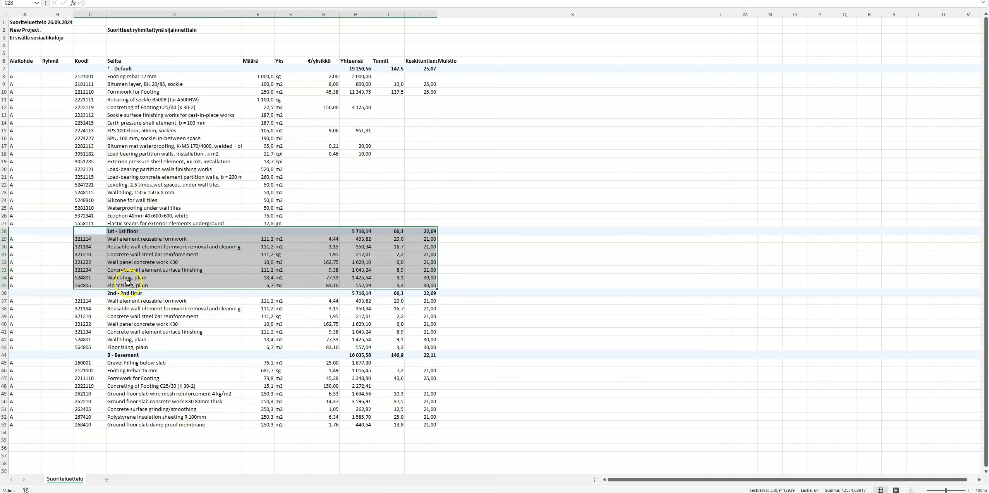
pyautogui.click(132, 299)
pyautogui.moveTo(17, 22); pyautogui.dragTo(457, 62)
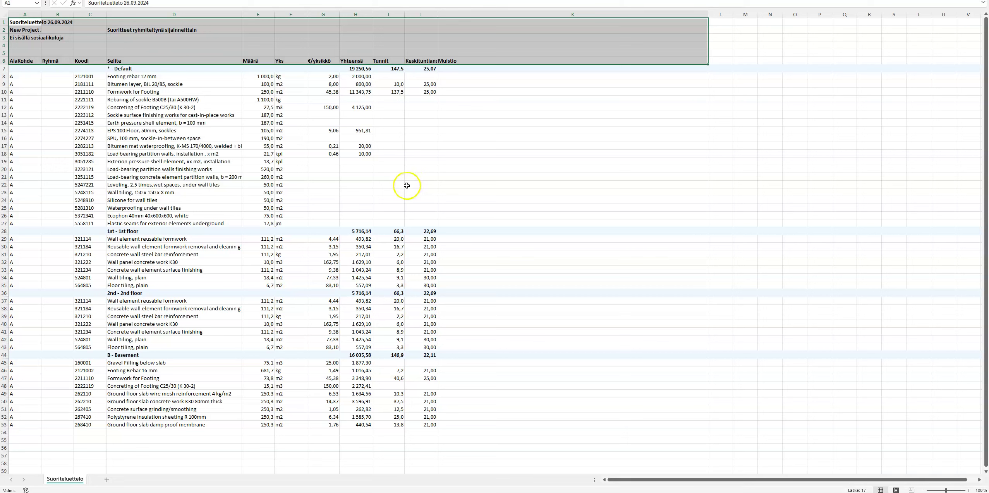